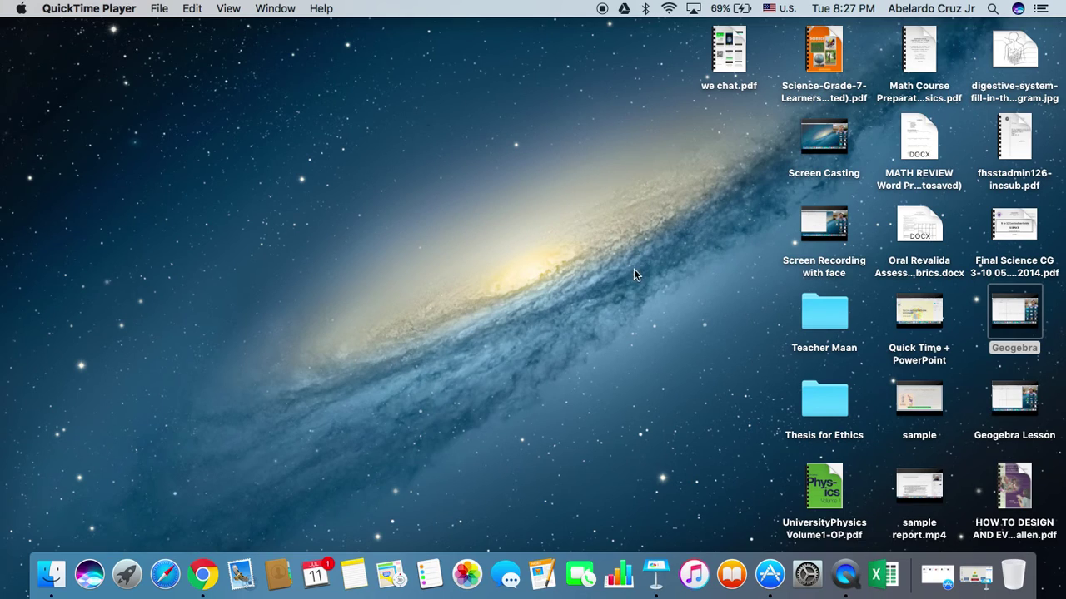
Search the App Store for 'screen flow', browse the recorder results, then close it and switch to Finder.
{"action": "left_click", "coordinate": [930, 581]}
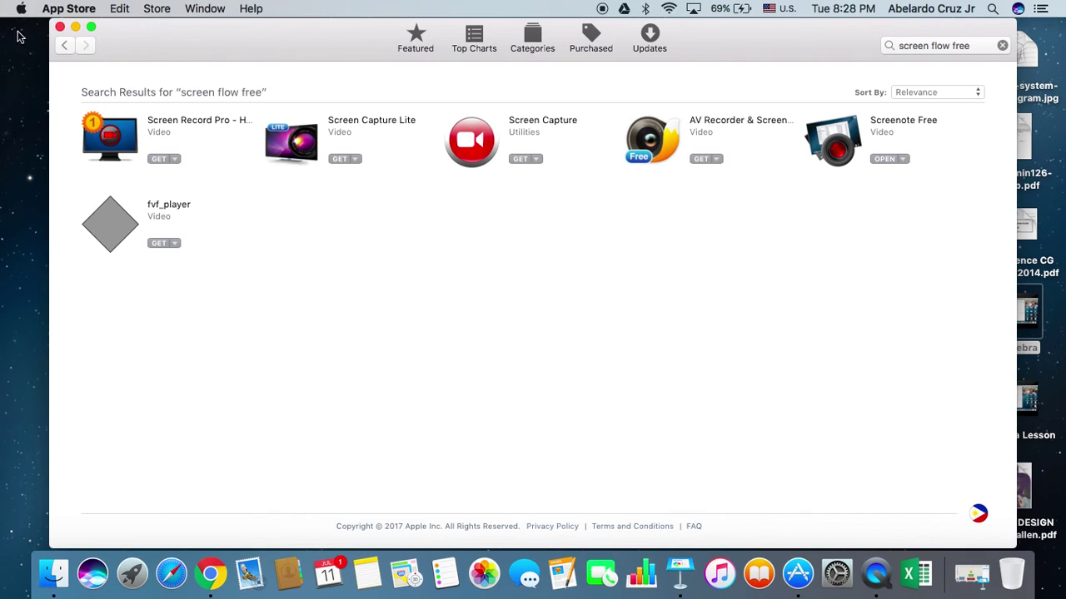
{"action": "key", "text": "BackSpace"}
{"action": "key", "text": "BackSpace"}
{"action": "key", "text": "BackSpace"}
{"action": "key", "text": "BackSpace"}
{"action": "key", "text": "BackSpace"}
{"action": "key", "text": "Return"}
{"action": "scroll", "coordinate": [308, 320], "scroll_direction": "down", "scroll_amount": 3}
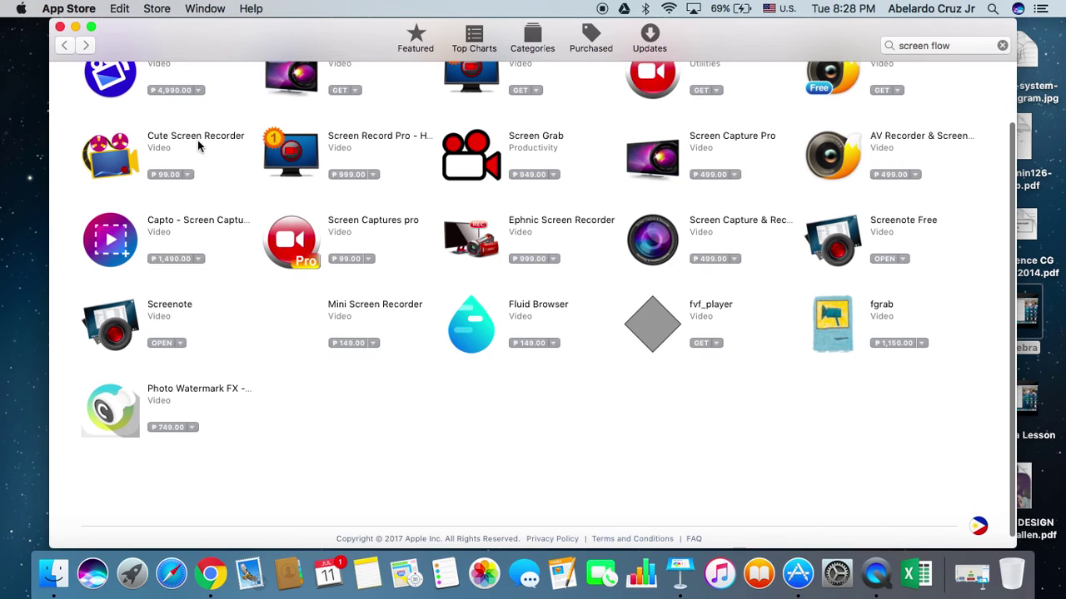
{"action": "left_click", "coordinate": [61, 29]}
{"action": "left_click", "coordinate": [58, 580]}
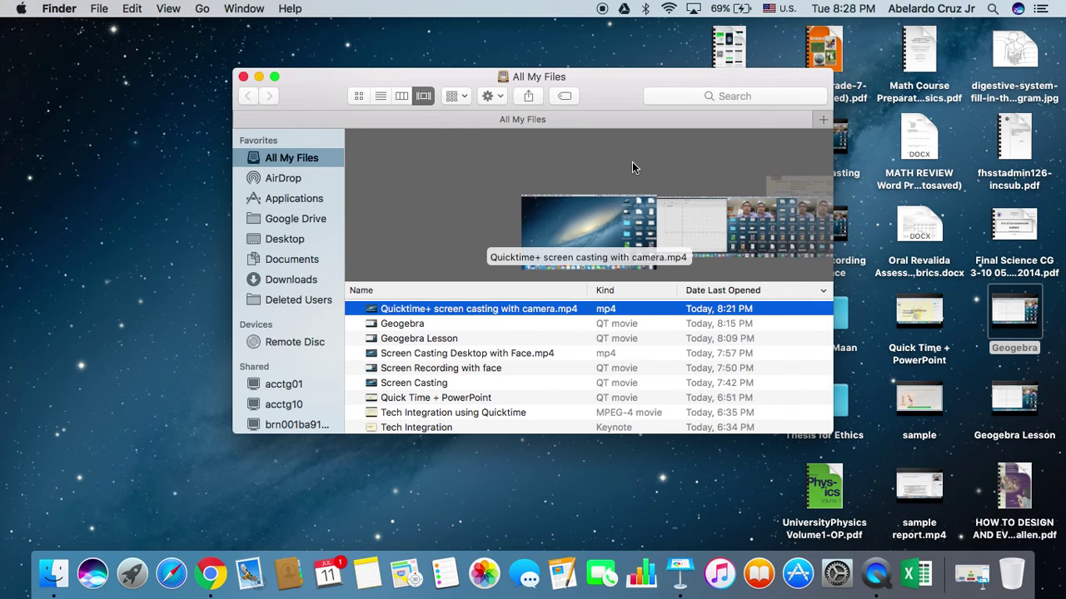
Launch Screenote from Launchpad over the Finder window.
{"action": "left_click", "coordinate": [705, 96]}
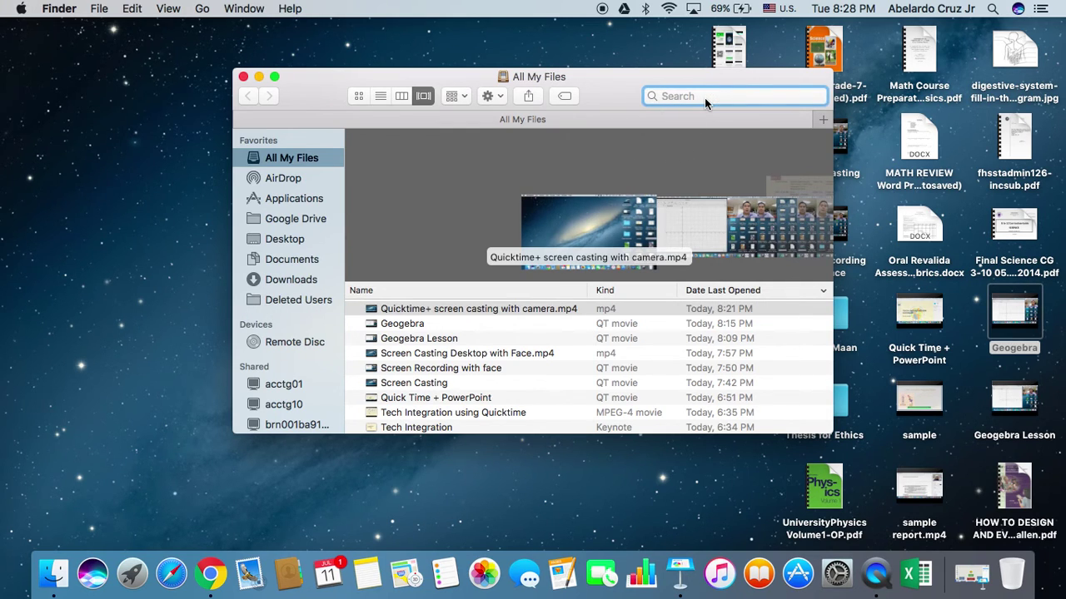
{"action": "left_click", "coordinate": [135, 583]}
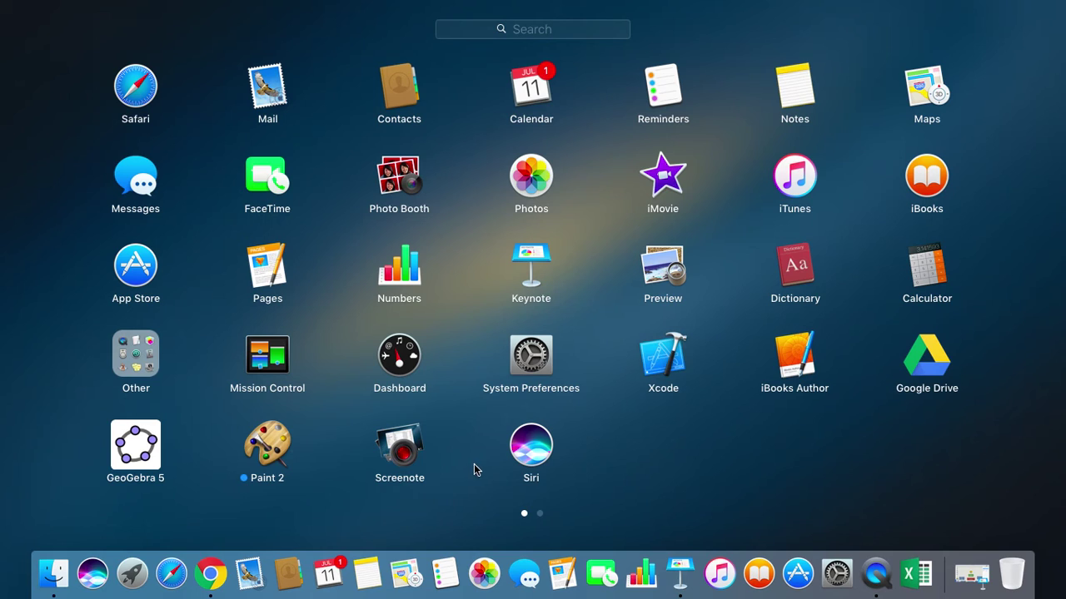
{"action": "left_click", "coordinate": [400, 449]}
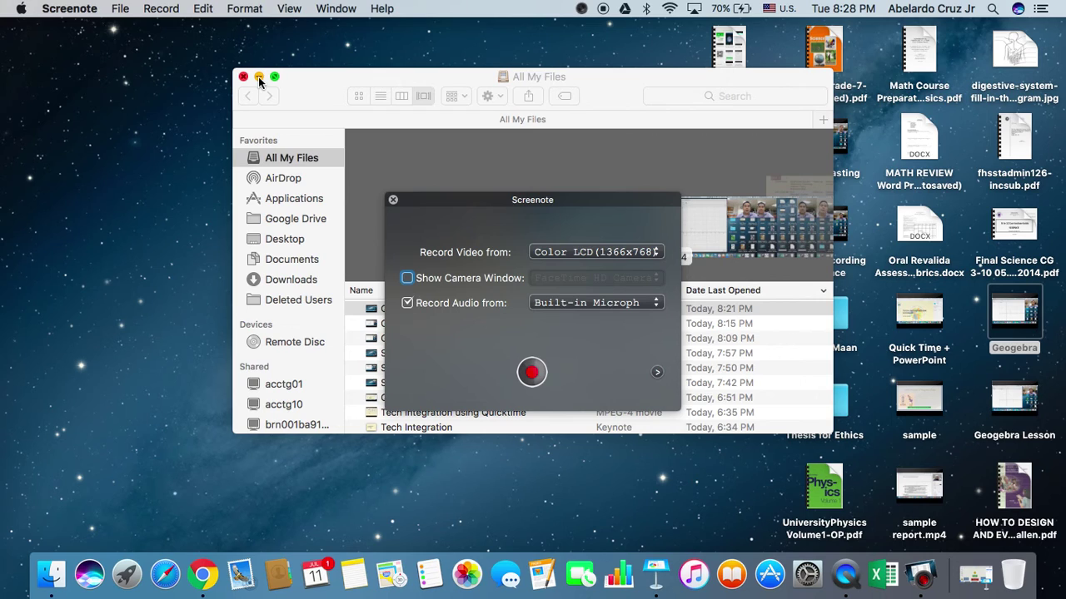
Add a small FaceTime HD camera overlay in the top-right corner and start the screen recording.
{"action": "left_click", "coordinate": [258, 77]}
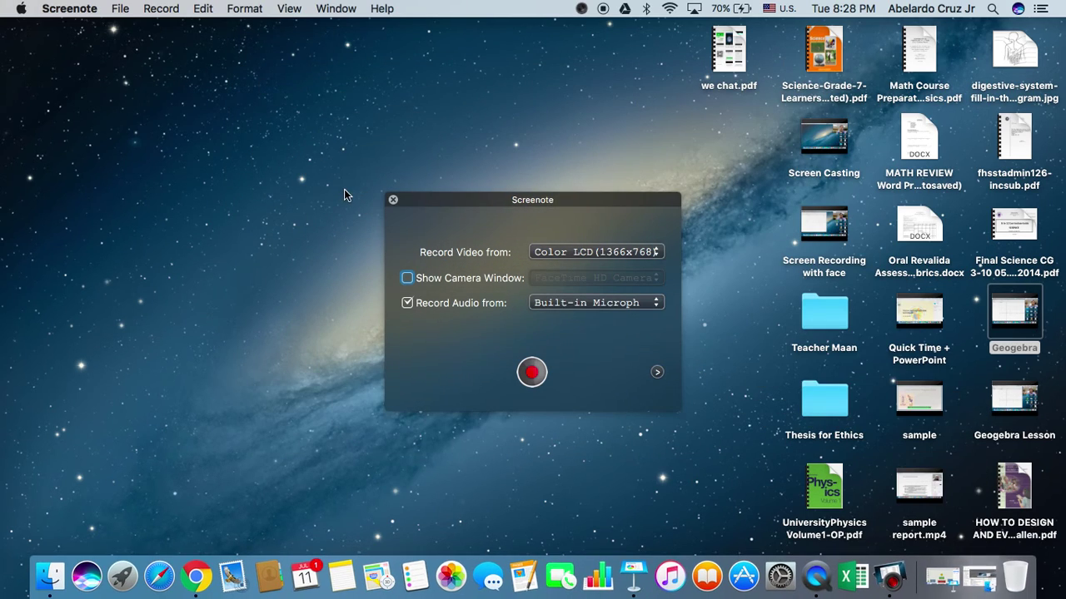
{"action": "left_click", "coordinate": [407, 278]}
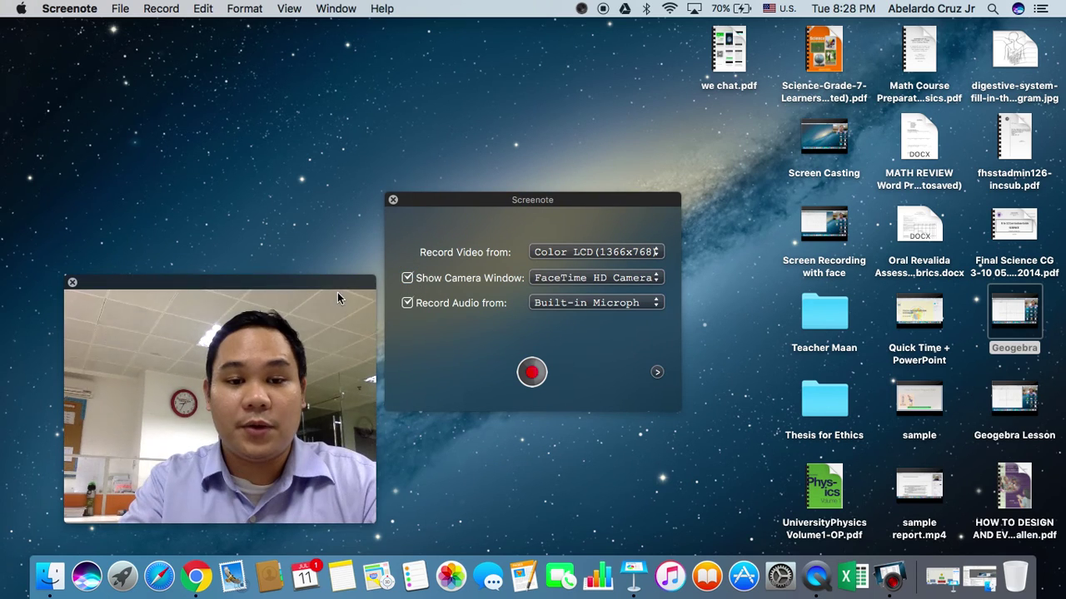
{"action": "left_click_drag", "start_coordinate": [337, 292], "coordinate": [1008, 25]}
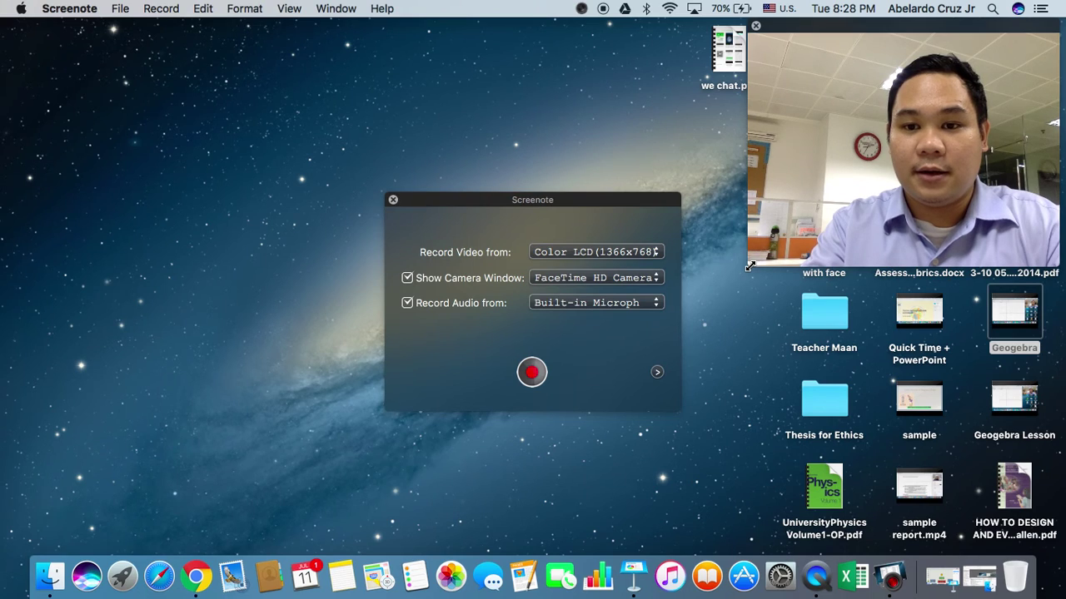
{"action": "left_click_drag", "start_coordinate": [744, 267], "coordinate": [880, 152]}
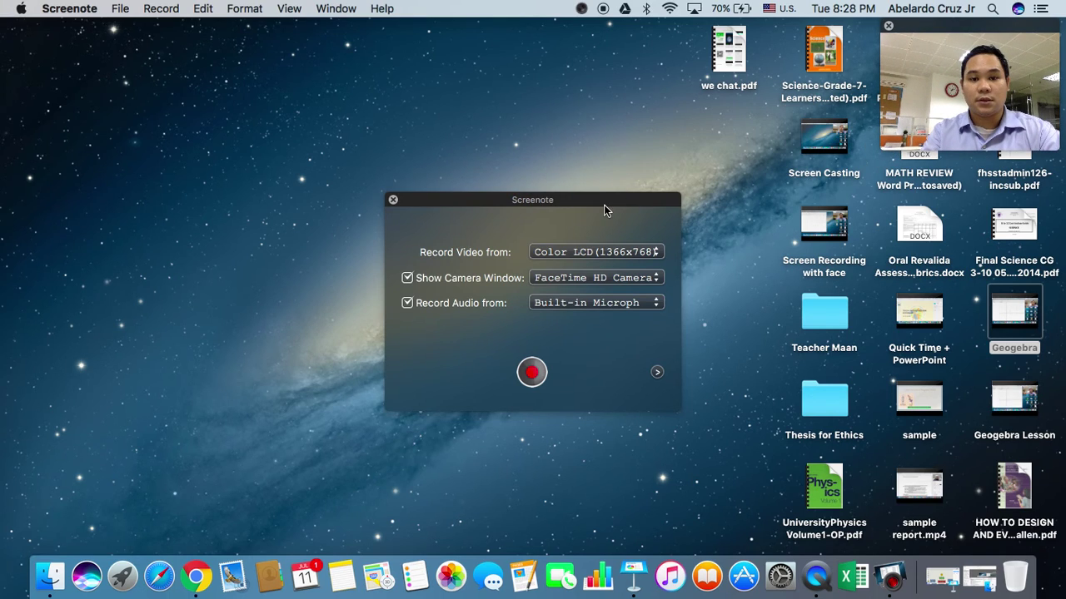
{"action": "left_click_drag", "start_coordinate": [570, 205], "coordinate": [421, 101]}
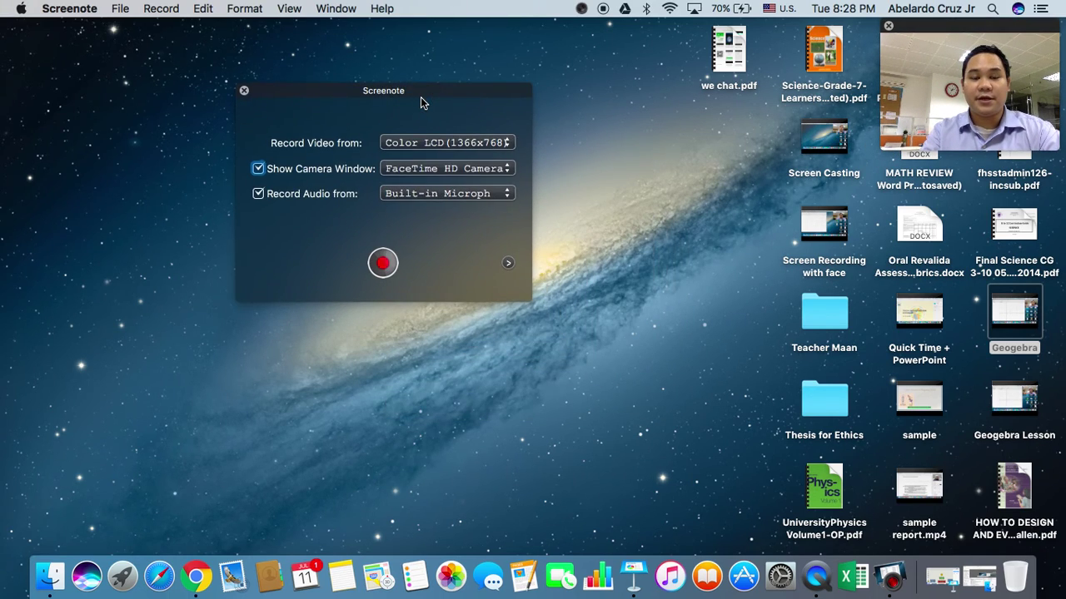
{"action": "left_click", "coordinate": [382, 263]}
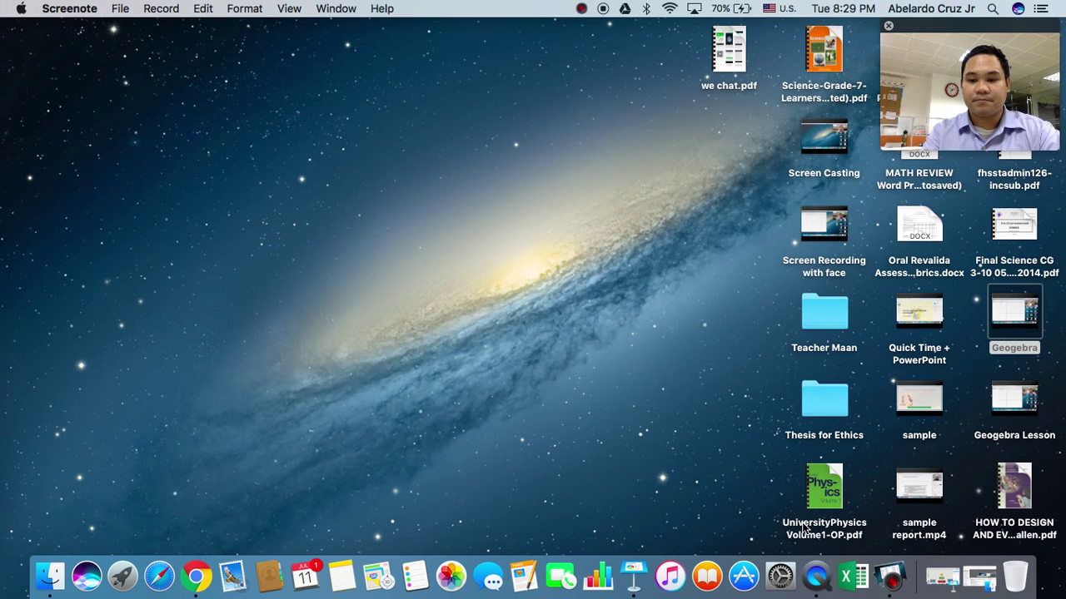
Bring up the Devotion 1st Day slideshow at its 'FAITH -HEBREWS 11' title slide.
{"action": "left_click", "coordinate": [941, 579]}
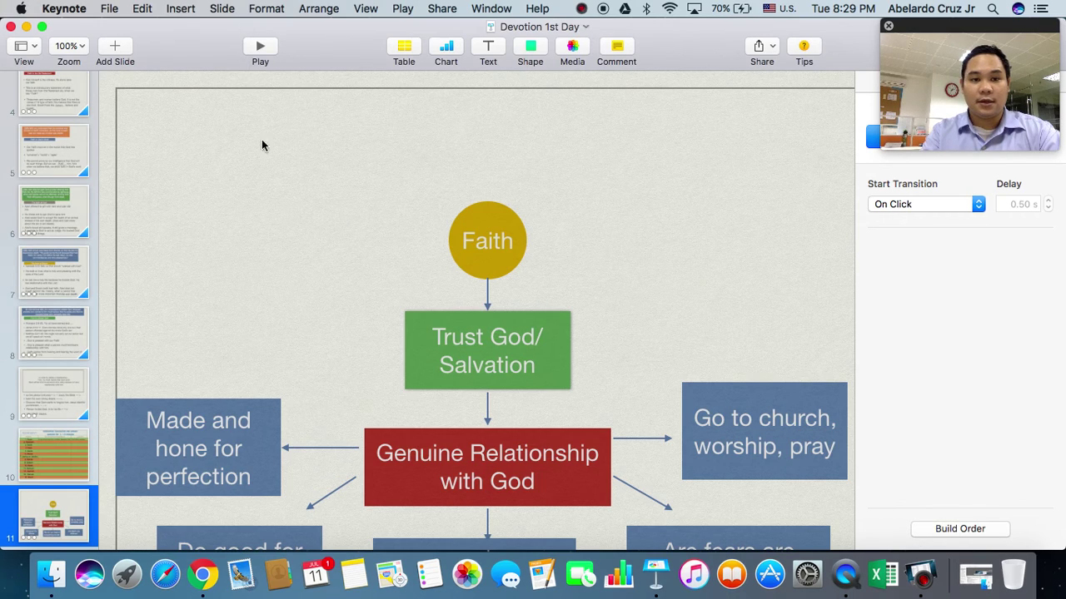
{"action": "scroll", "coordinate": [67, 230], "scroll_direction": "up", "scroll_amount": 10}
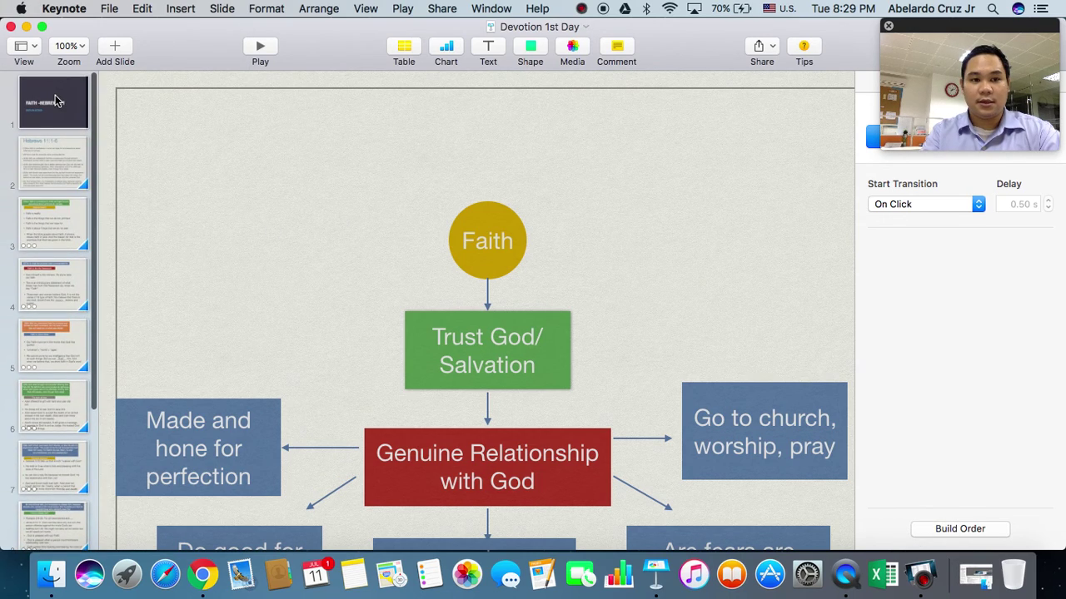
{"action": "left_click", "coordinate": [55, 100]}
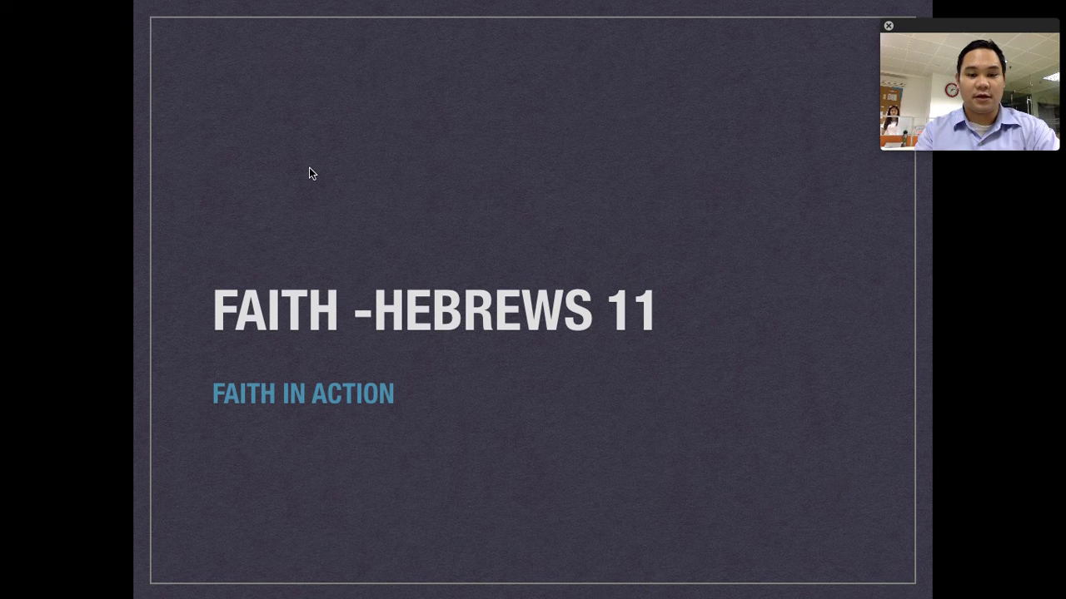
Advance through the Hebrews 11:1-6 and What is Faith? slides, revealing all bullets, then exit at slide 4.
{"action": "key", "text": "Right"}
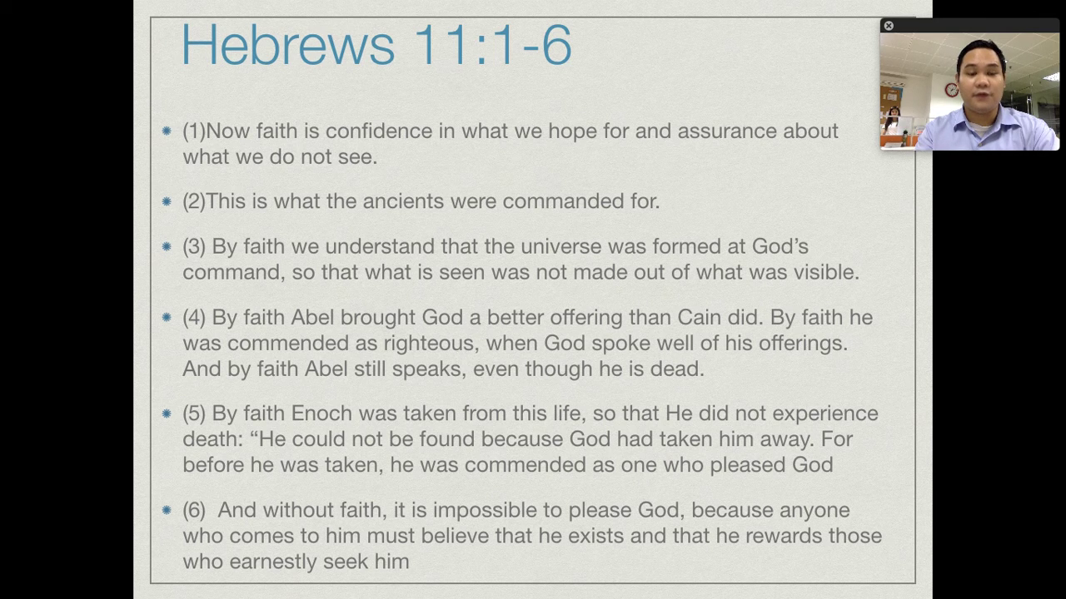
{"action": "key", "text": "Right"}
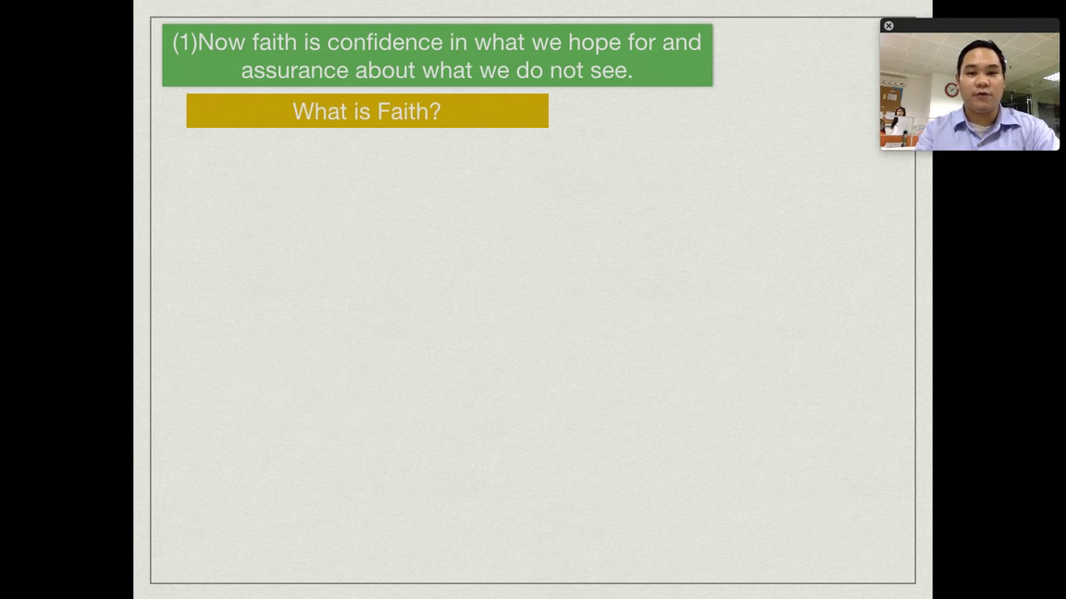
{"action": "key", "text": "Right"}
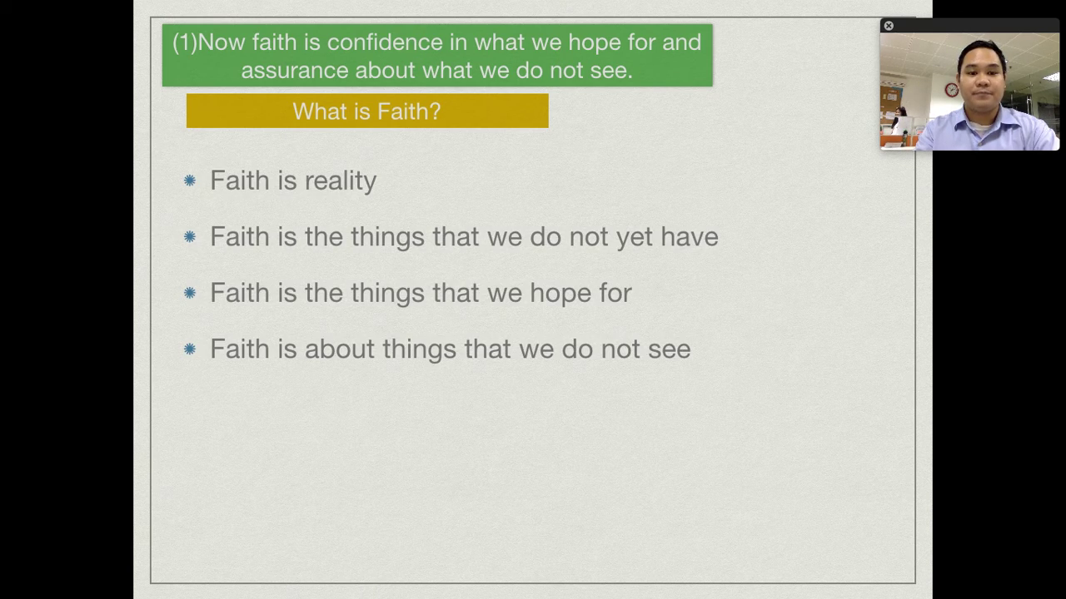
{"action": "key", "text": "Right"}
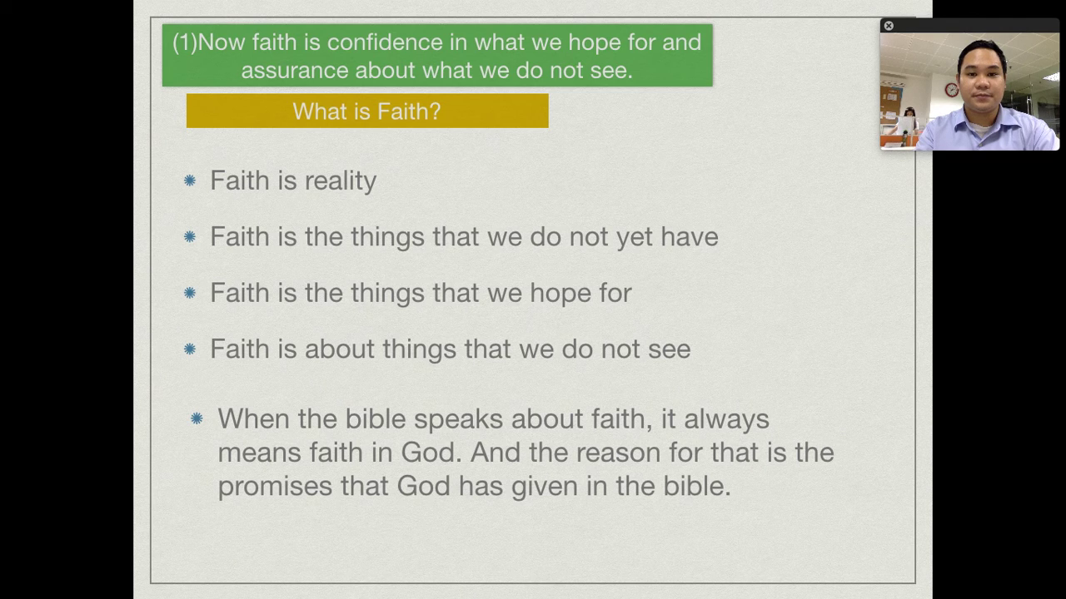
{"action": "key", "text": "Right"}
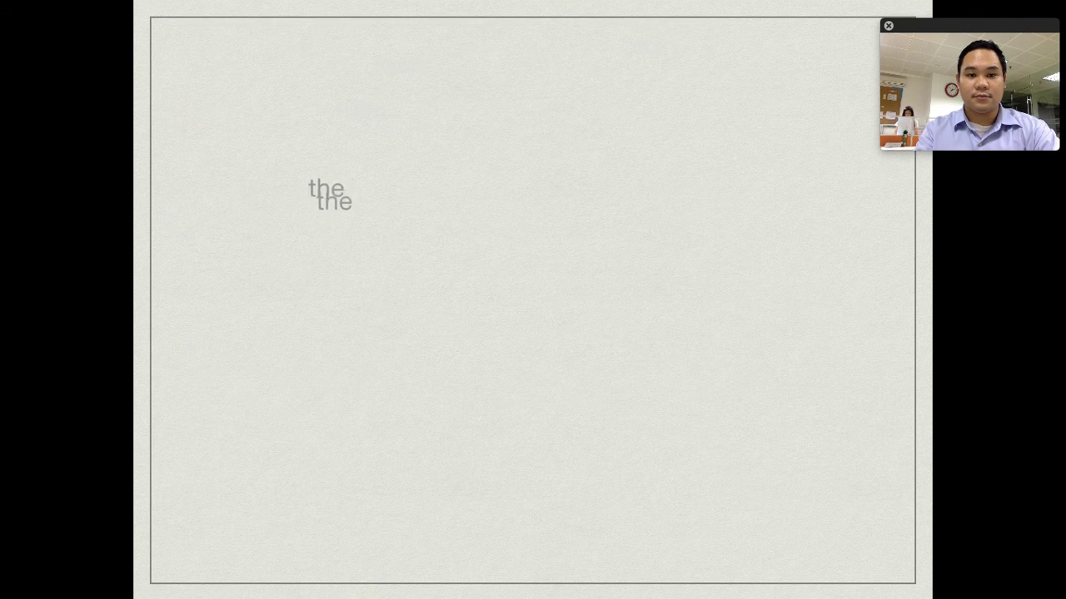
{"action": "key", "text": "Right"}
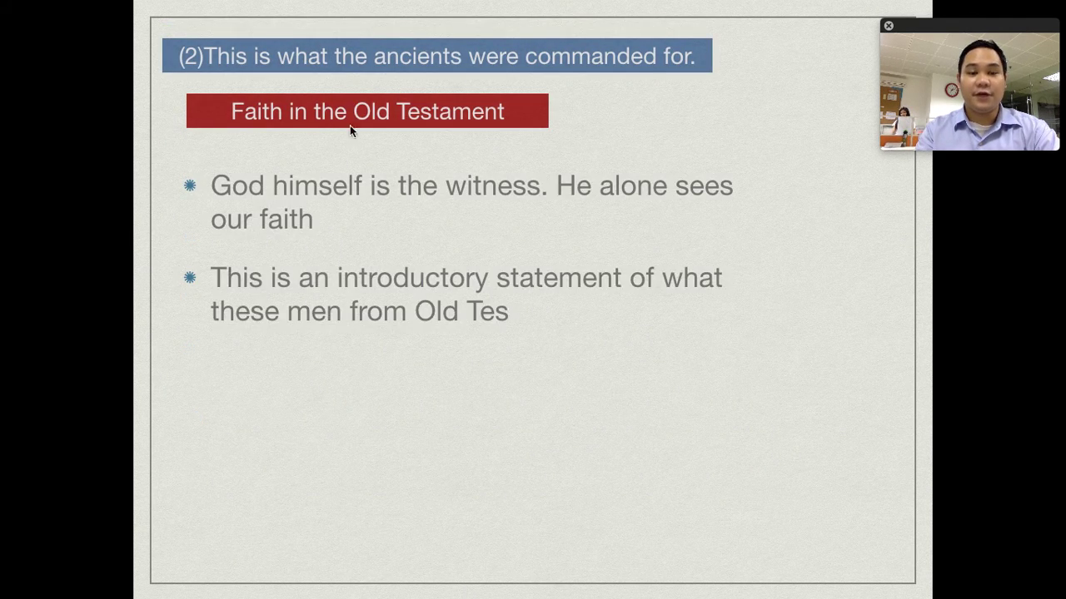
{"action": "key", "text": "Escape"}
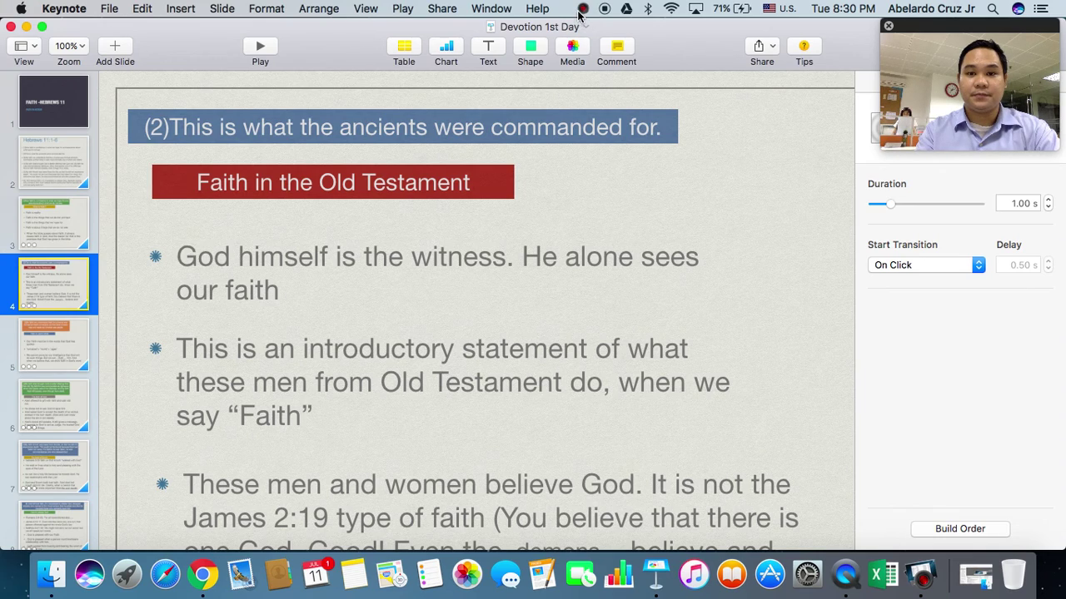
Stop recording from the menu-bar icon and show the 00:01:06 Untitled-6 clip.
{"action": "left_click", "coordinate": [582, 9]}
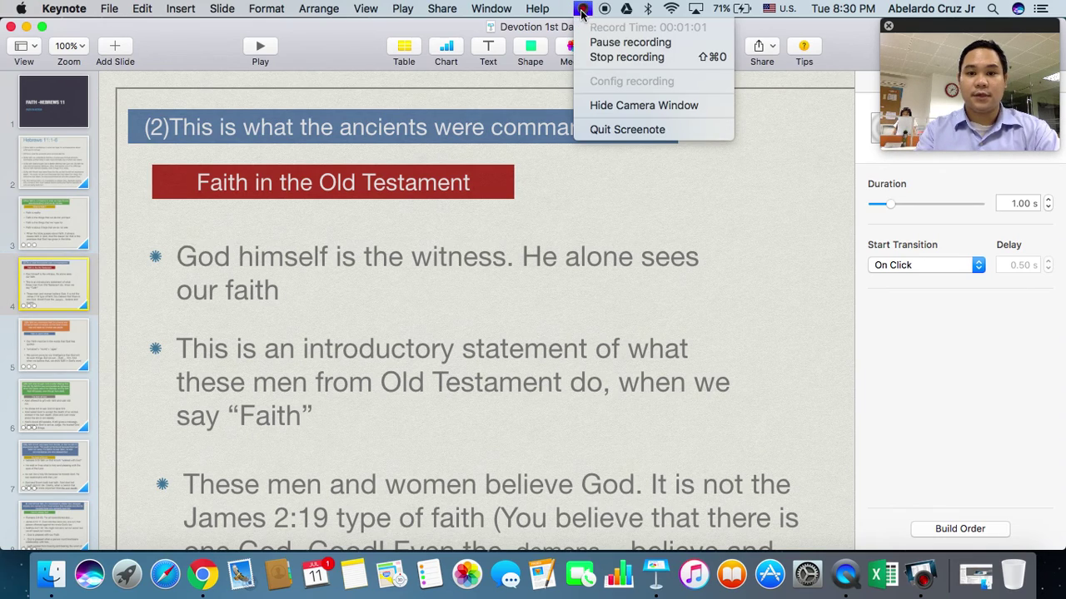
{"action": "left_click", "coordinate": [595, 58]}
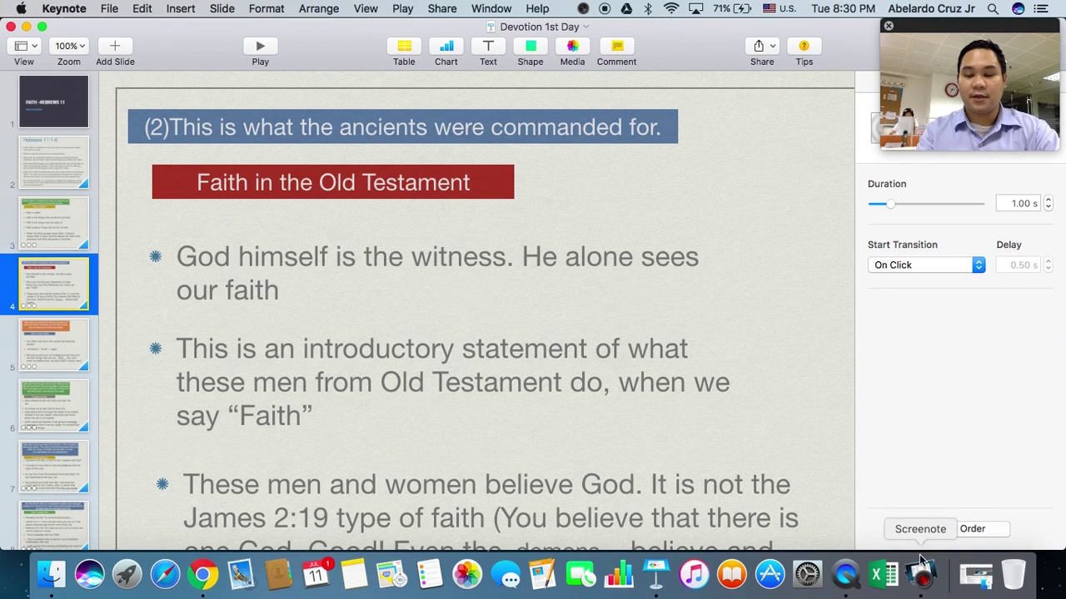
{"action": "left_click", "coordinate": [920, 581]}
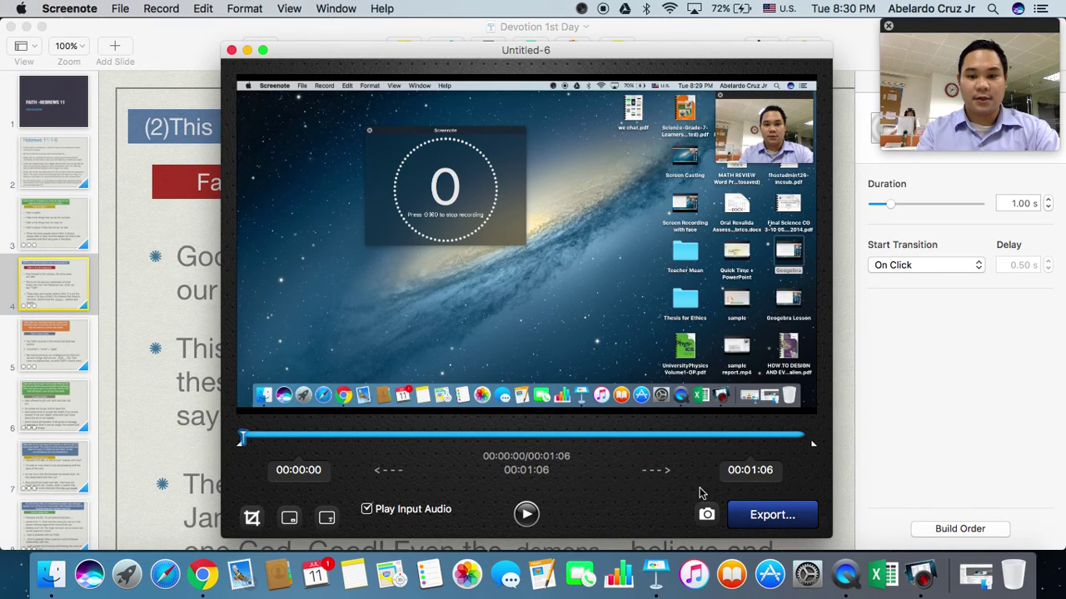
Export the clip as mp4 (High) named 'Discussio for Faith' into the Tech Integration folder.
{"action": "left_click", "coordinate": [779, 520]}
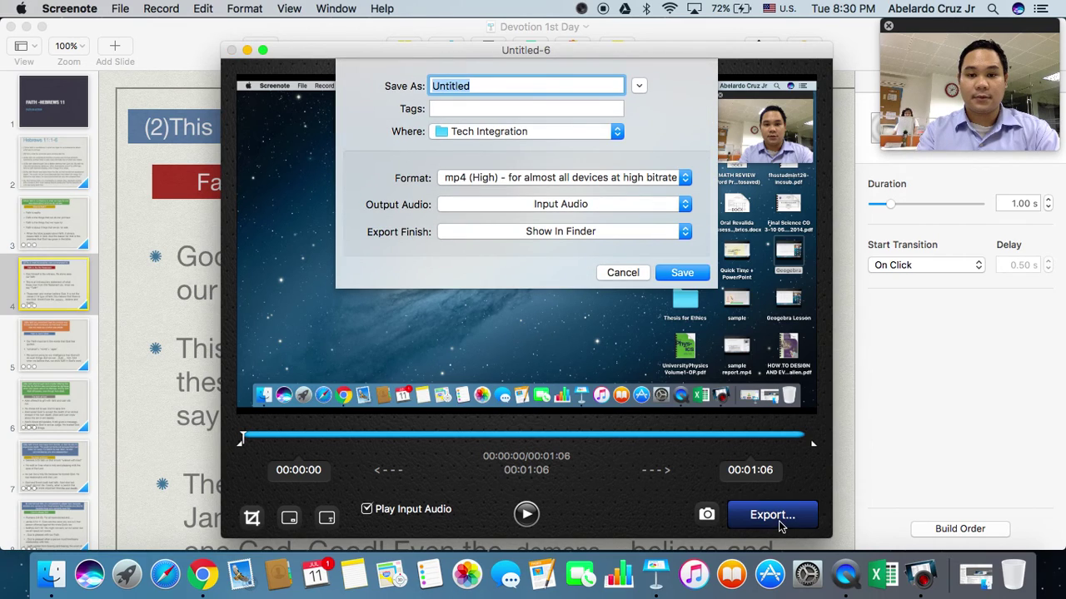
{"action": "left_click", "coordinate": [540, 86]}
{"action": "key", "text": "BackSpace"}
{"action": "key", "text": "BackSpace"}
{"action": "key", "text": "BackSpace"}
{"action": "key", "text": "BackSpace"}
{"action": "key", "text": "BackSpace"}
{"action": "key", "text": "BackSpace"}
{"action": "key", "text": "BackSpace"}
{"action": "key", "text": "BackSpace"}
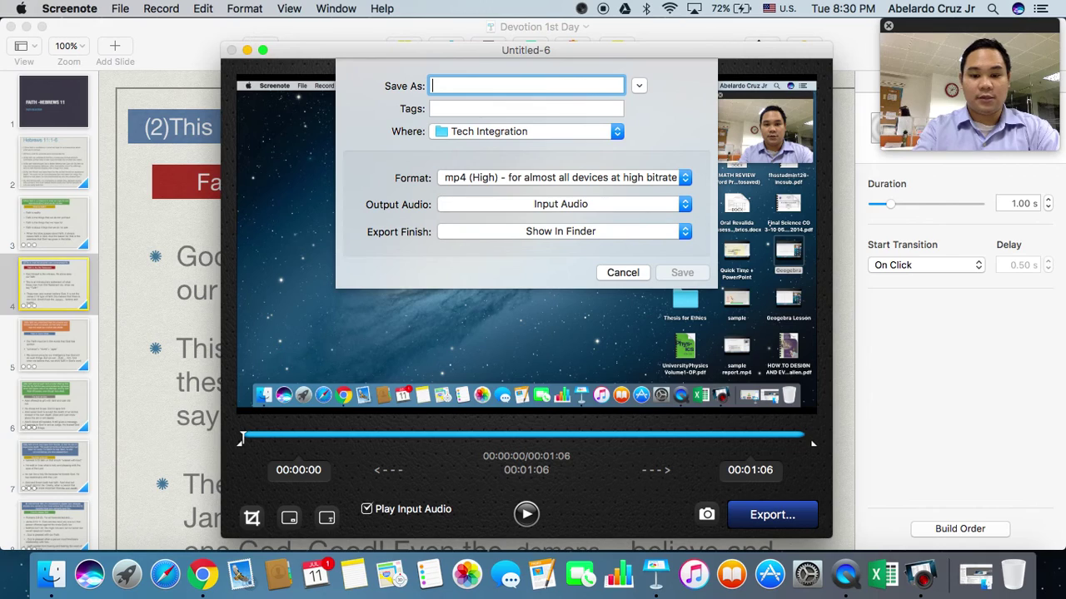
{"action": "type", "text": "Fa"}
{"action": "key", "text": "BackSpace"}
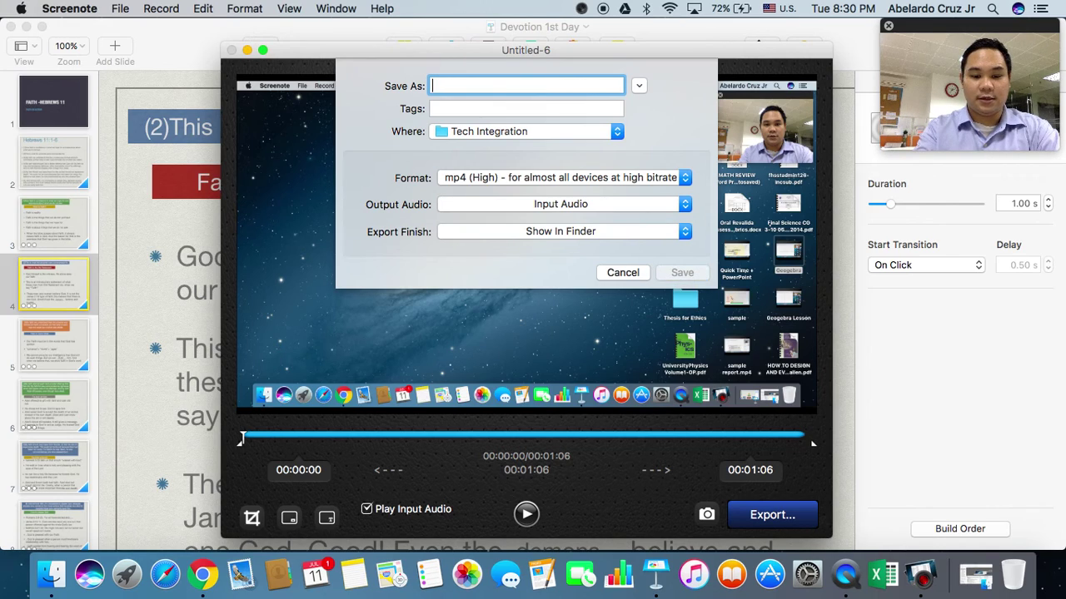
{"action": "type", "text": "Discus"}
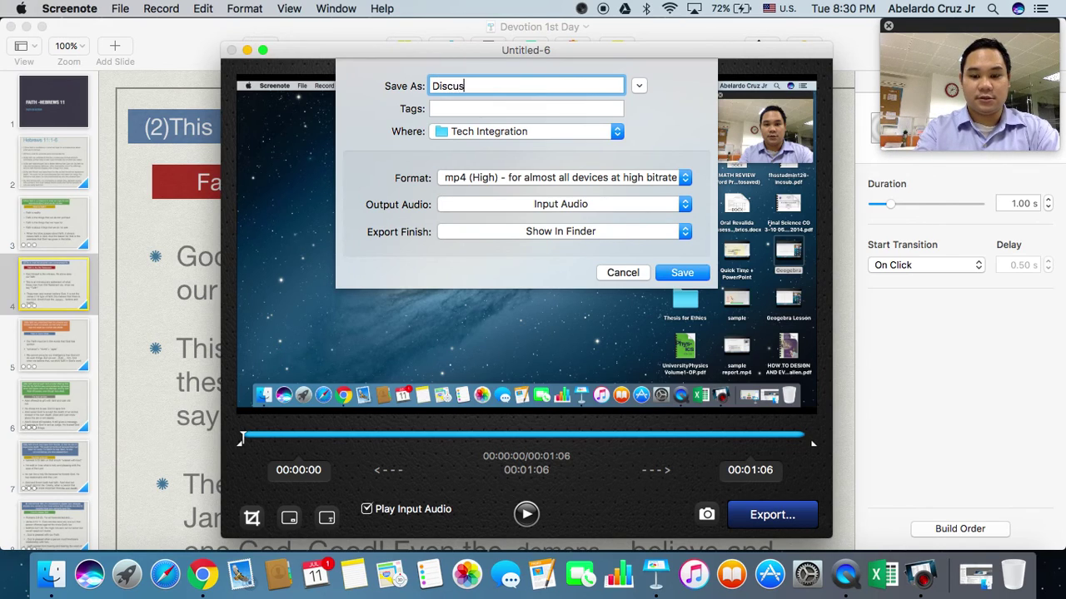
{"action": "type", "text": "sio  for Fa"}
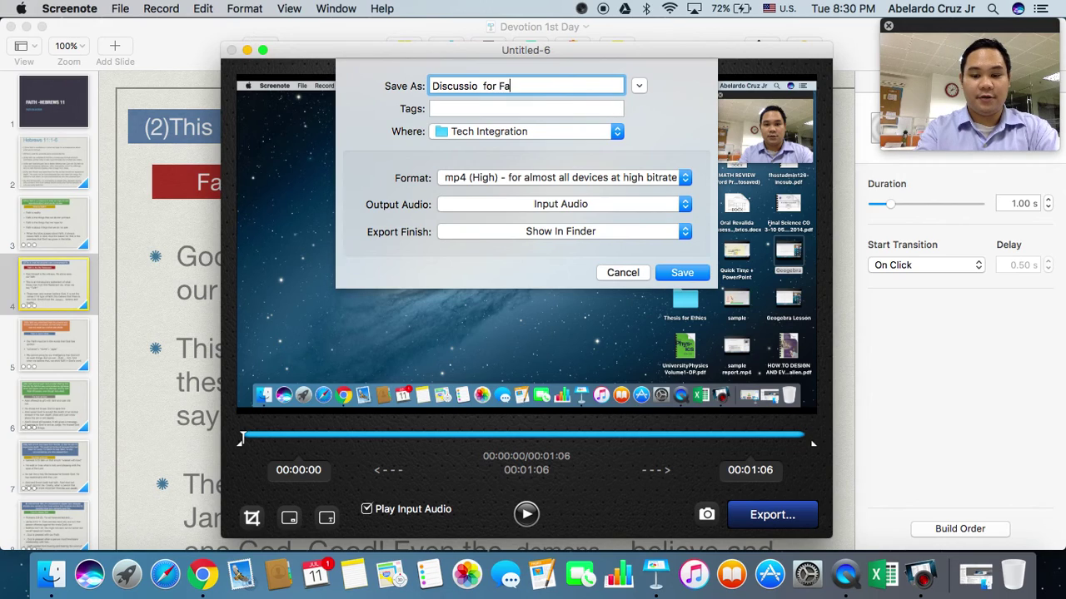
{"action": "type", "text": "ith"}
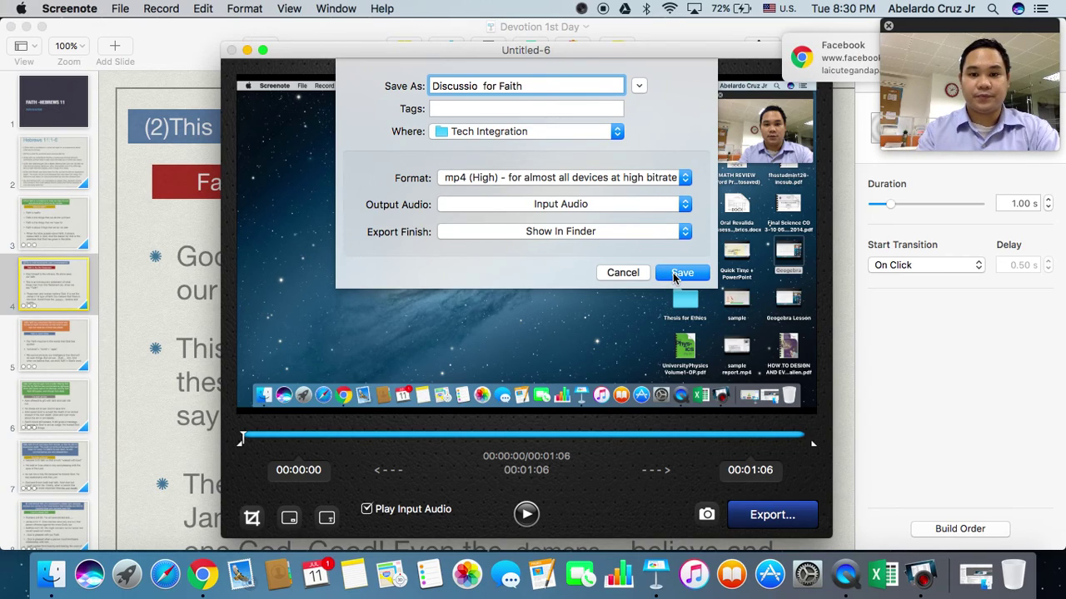
{"action": "left_click", "coordinate": [680, 273]}
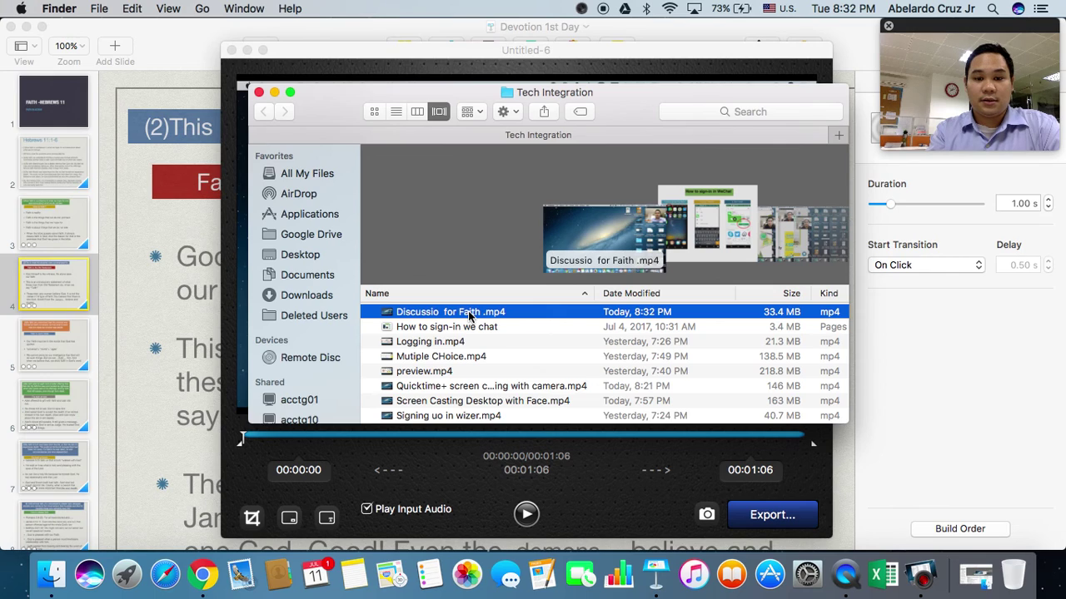
Open 'Discussio for Faith .mp4' with QuickTime Player from its context menu.
{"action": "right_click", "coordinate": [469, 315]}
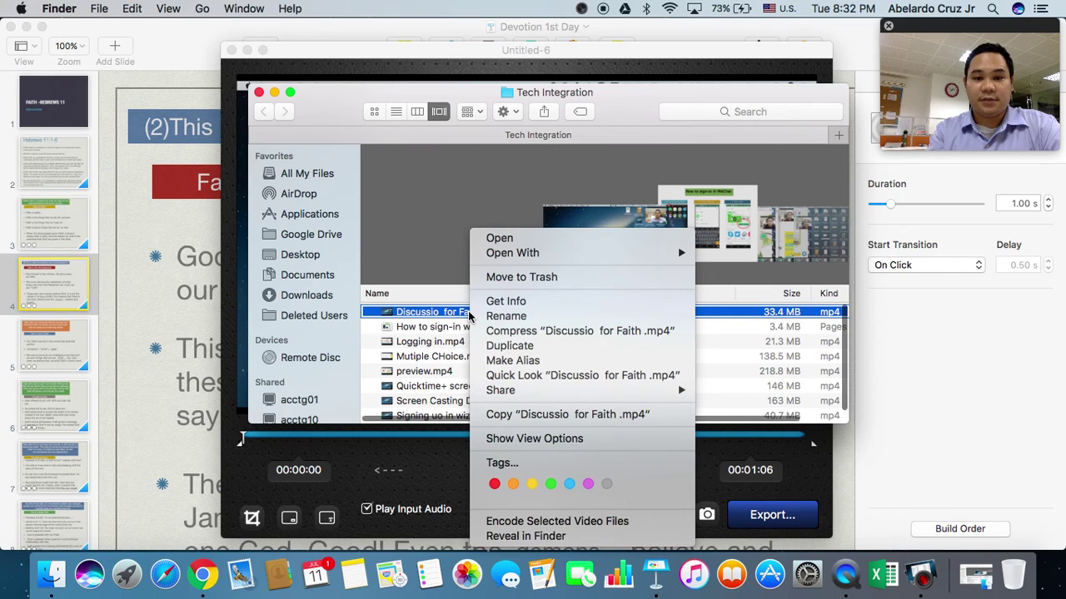
{"action": "mouse_move", "coordinate": [599, 253]}
{"action": "left_click", "coordinate": [801, 281]}
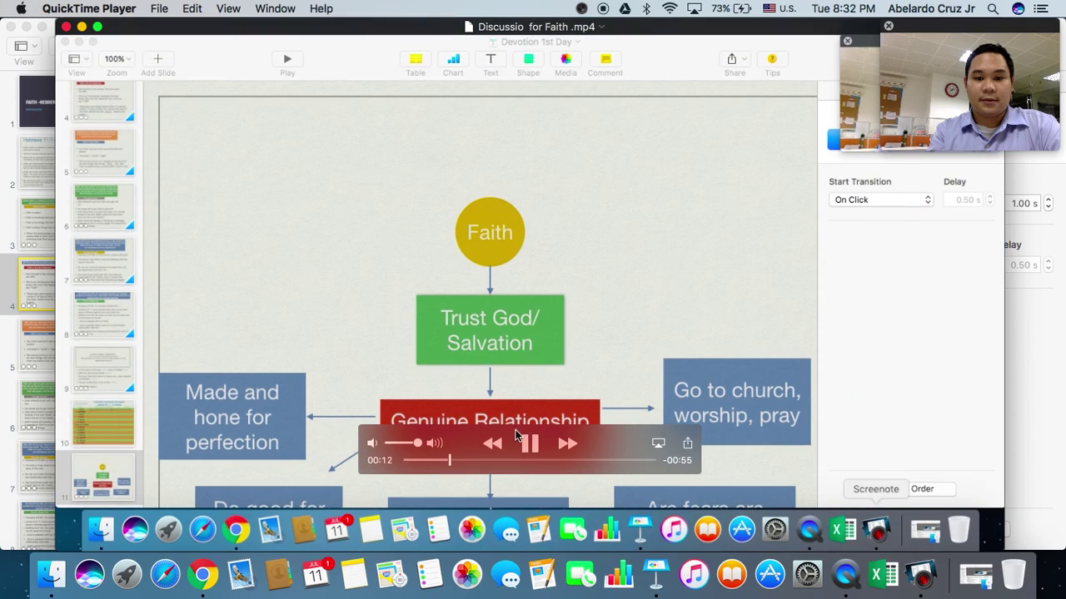
Scrub the video forward and pause on the Hebrews 11:1-6 slide around 00:30.
{"action": "left_click", "coordinate": [531, 442]}
{"action": "left_click", "coordinate": [530, 443]}
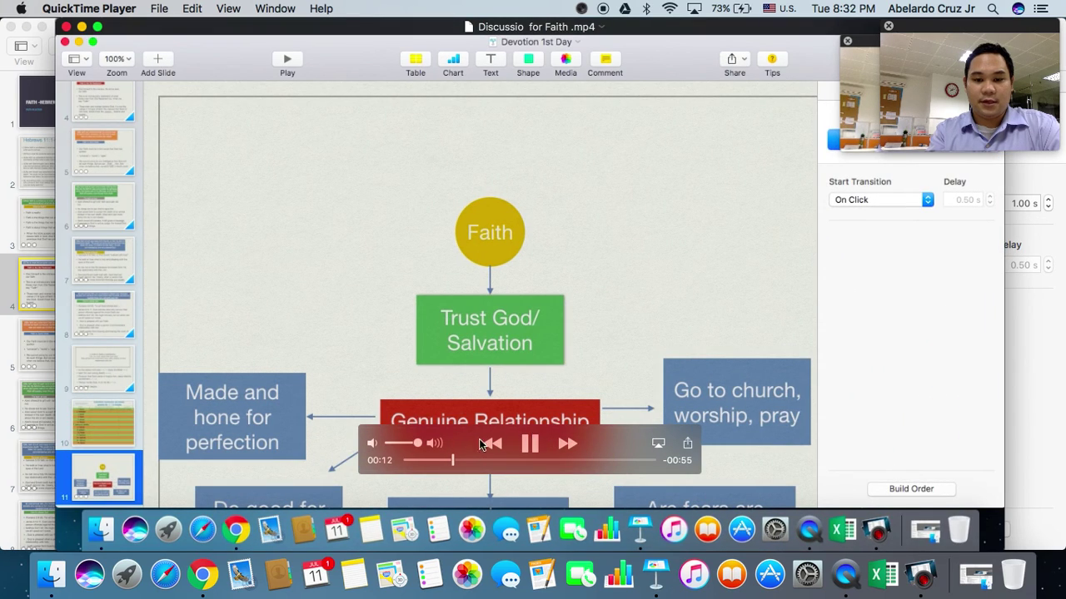
{"action": "left_click_drag", "start_coordinate": [488, 460], "coordinate": [517, 462]}
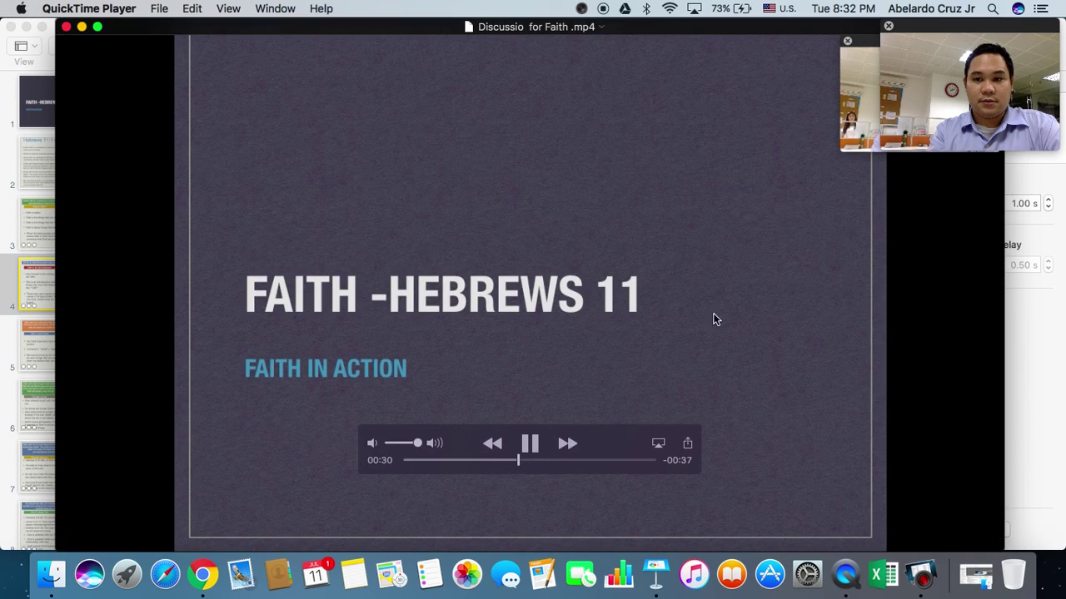
{"action": "left_click", "coordinate": [525, 447]}
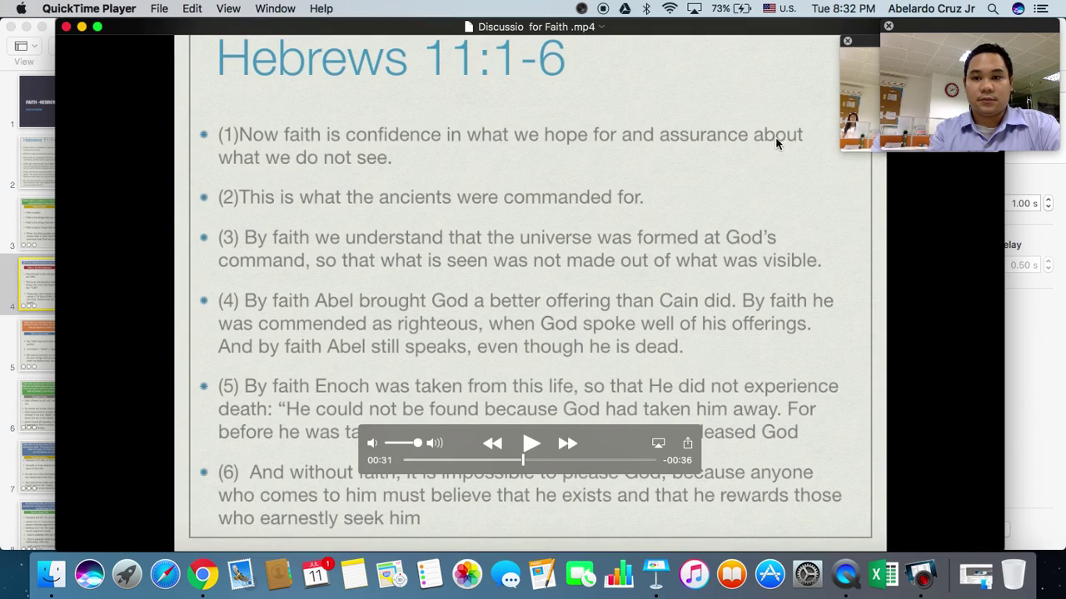
Close the extra camera window and pause at 00:40 on the What is Faith? slide.
{"action": "left_click", "coordinate": [888, 26]}
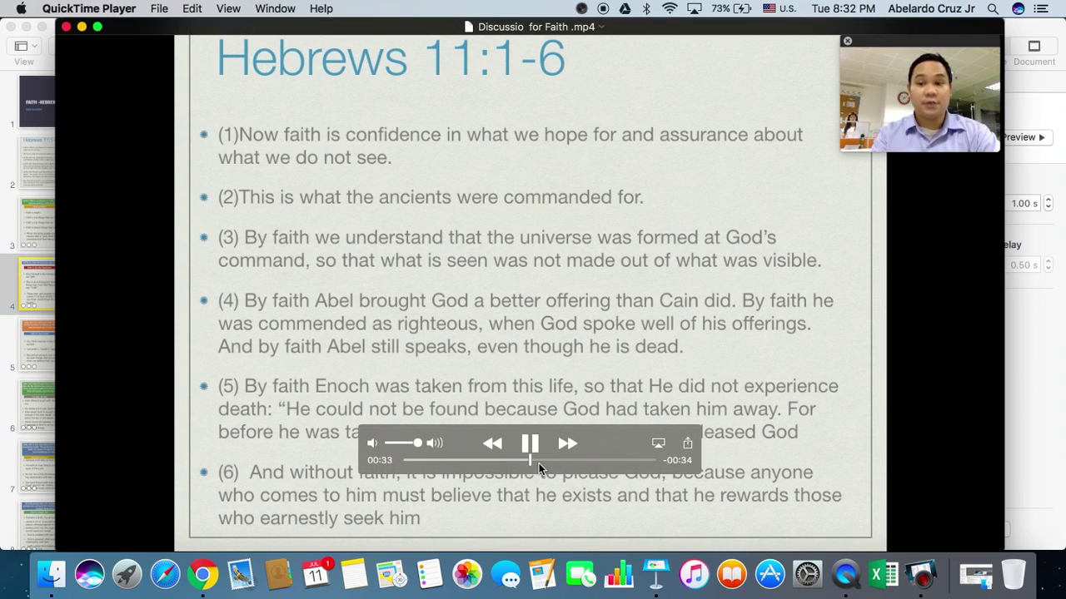
{"action": "left_click_drag", "start_coordinate": [539, 463], "coordinate": [560, 467]}
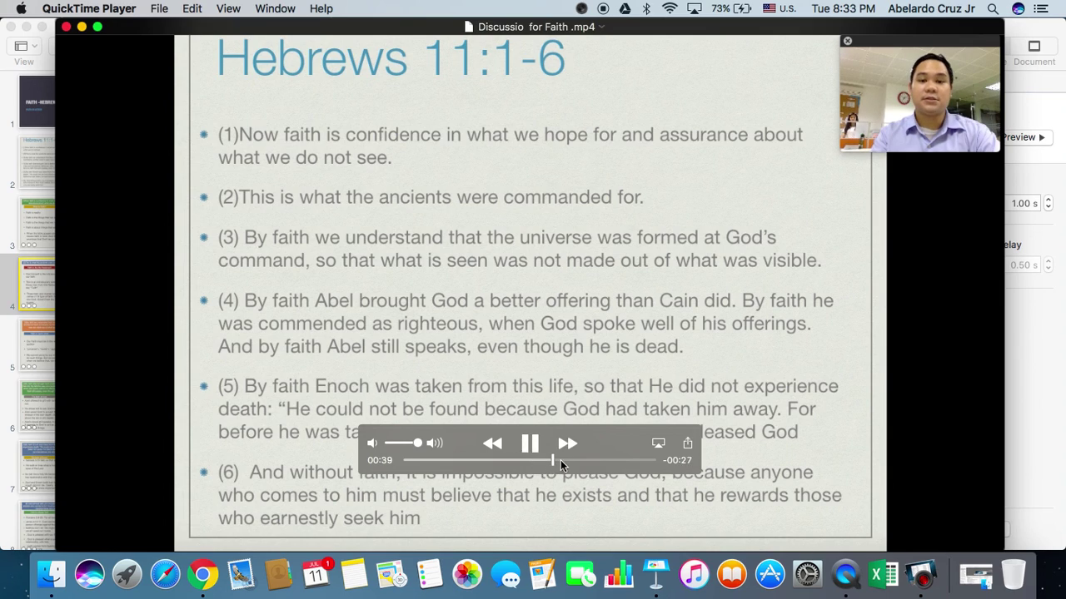
{"action": "left_click", "coordinate": [529, 443]}
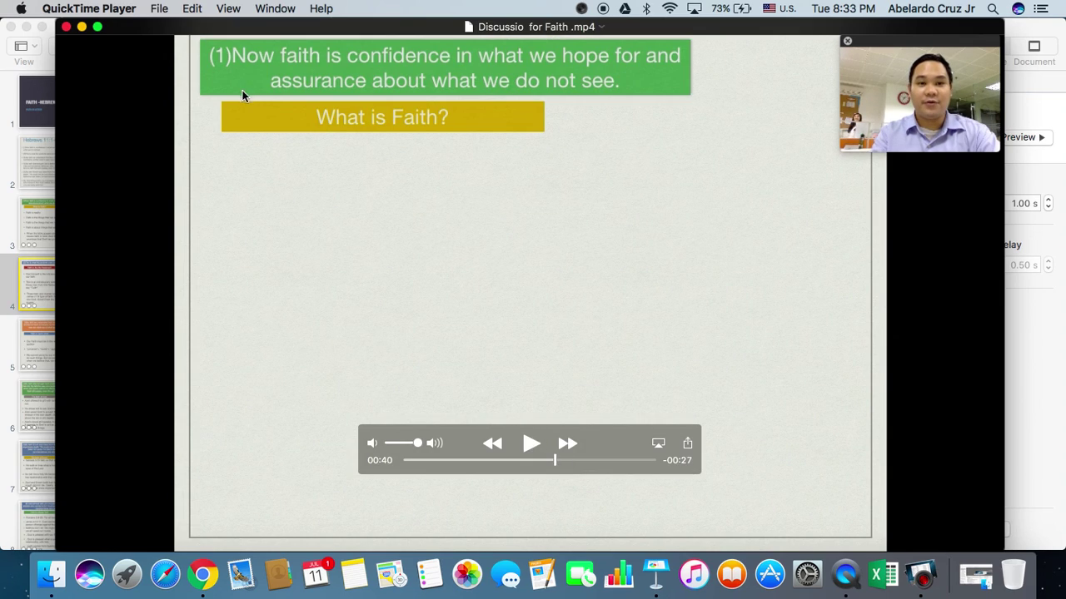